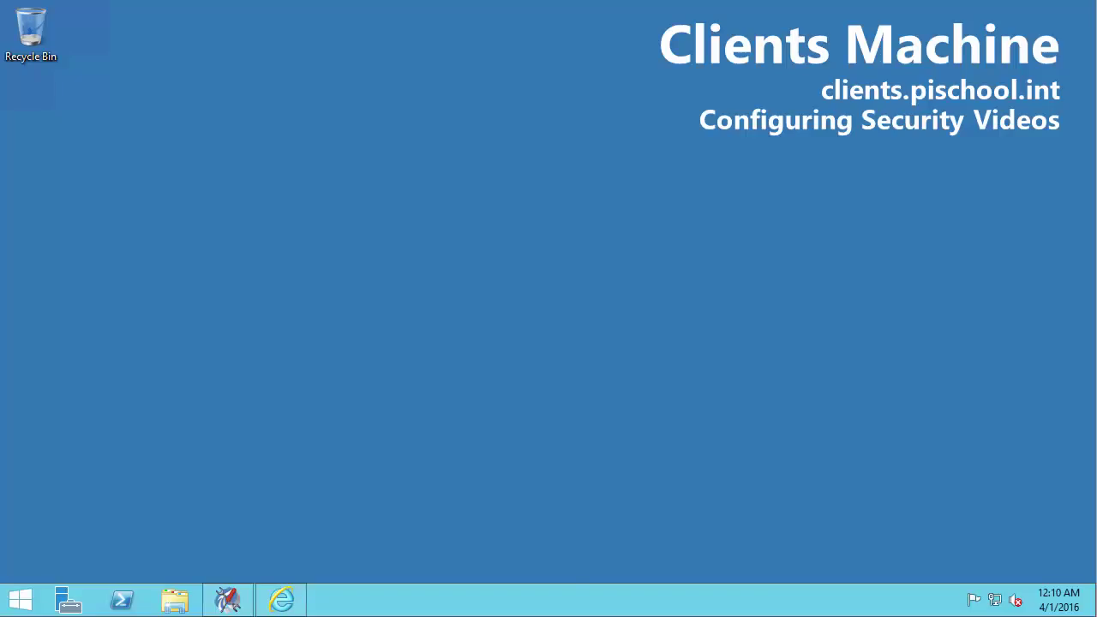
# Bring PI System Management Tools forward and expand its Security group of tools.
pyautogui.click(246, 596)
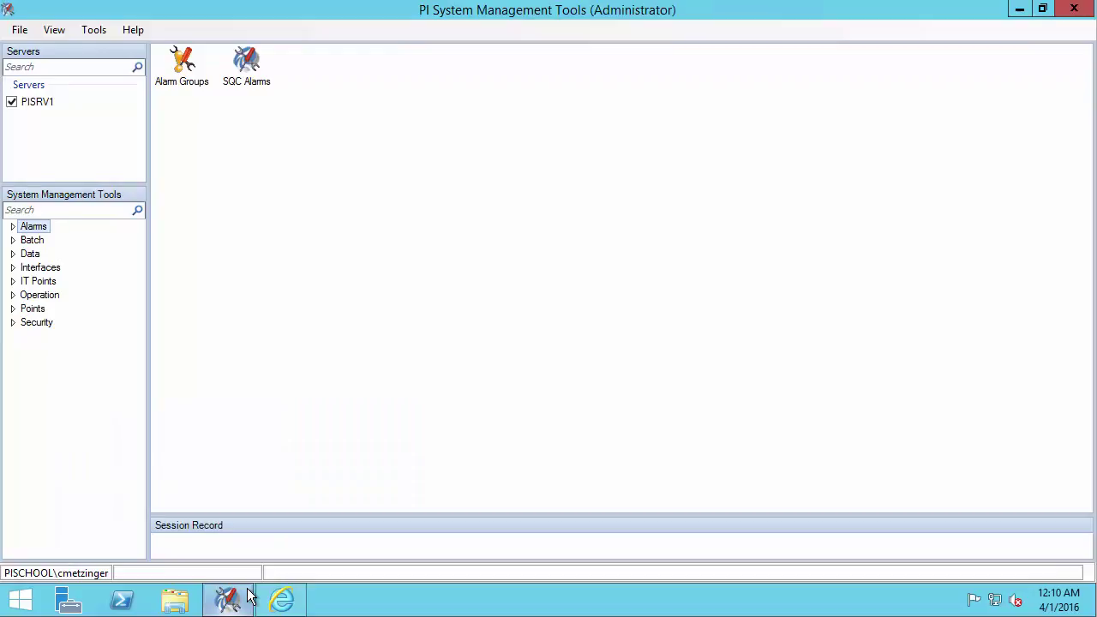
pyautogui.click(14, 323)
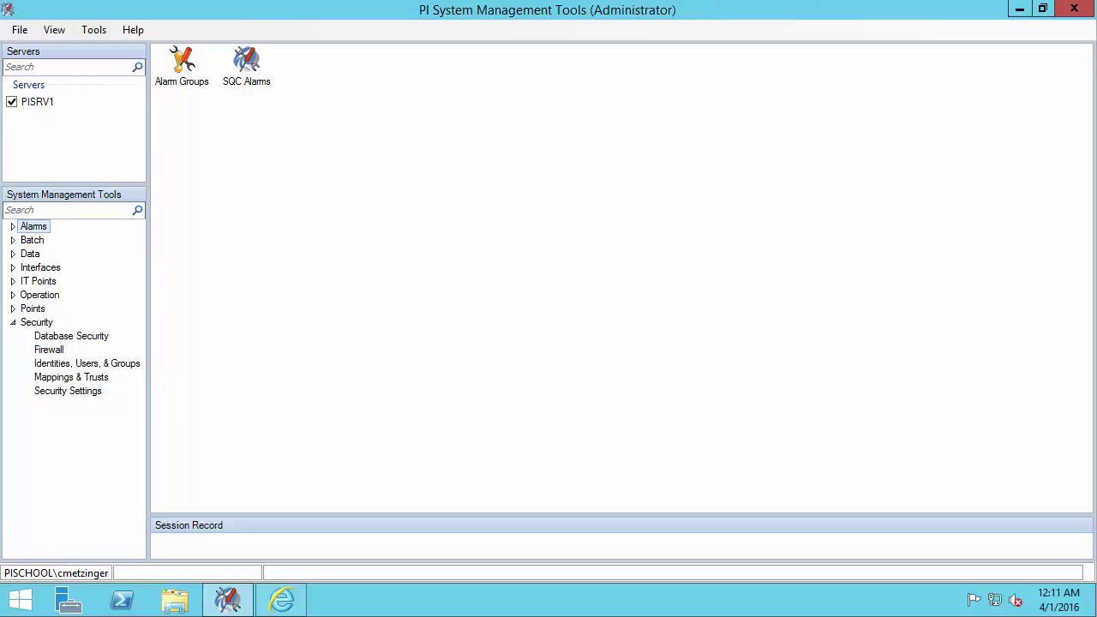
# Open PISRV1's Security Settings, where explicit login, piadmin explicit login and blank passwords are disabled.
pyautogui.click(100, 393)
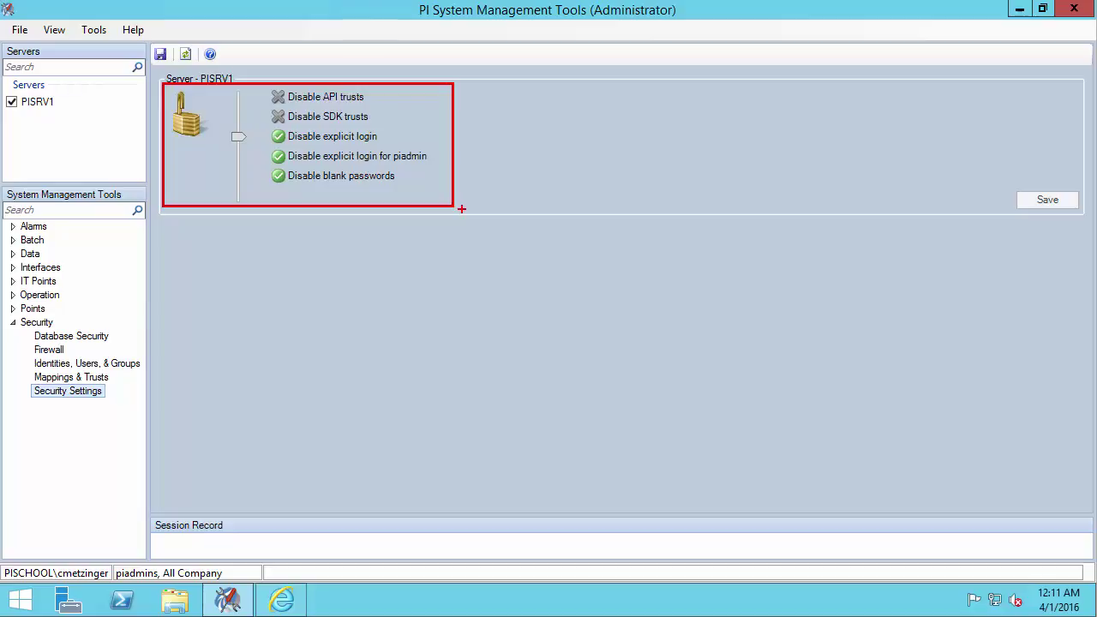
pyautogui.moveTo(225, 138); pyautogui.dragTo(182, 142)
pyautogui.moveTo(264, 129); pyautogui.dragTo(399, 192)
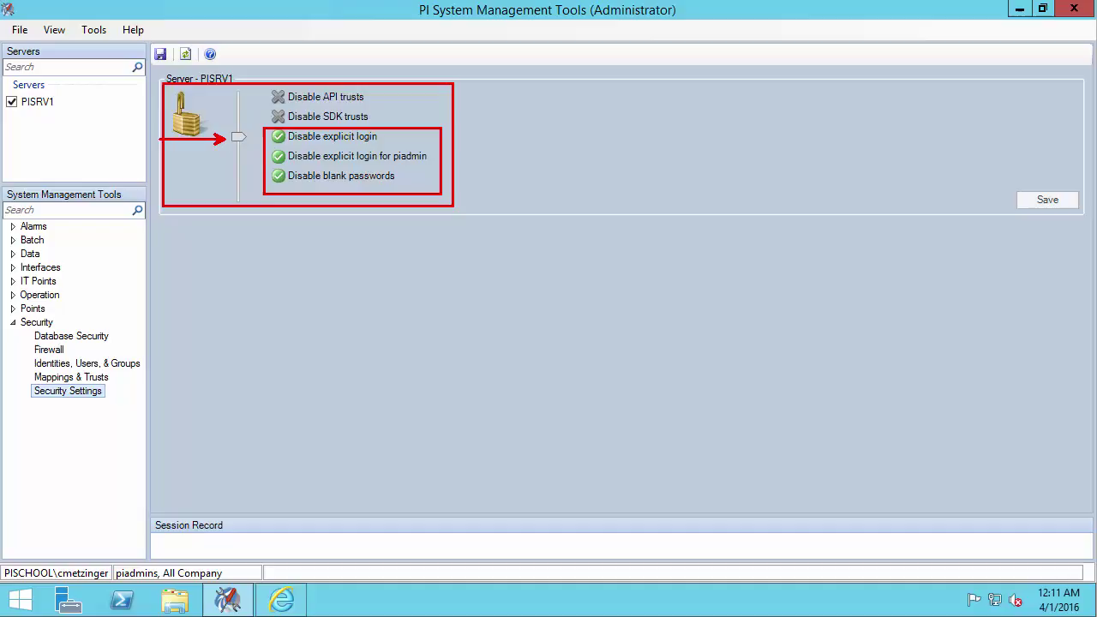
# Switch to PI Live Library and scroll the 'Understanding the security levels' article up to its list of levels.
pyautogui.click(286, 601)
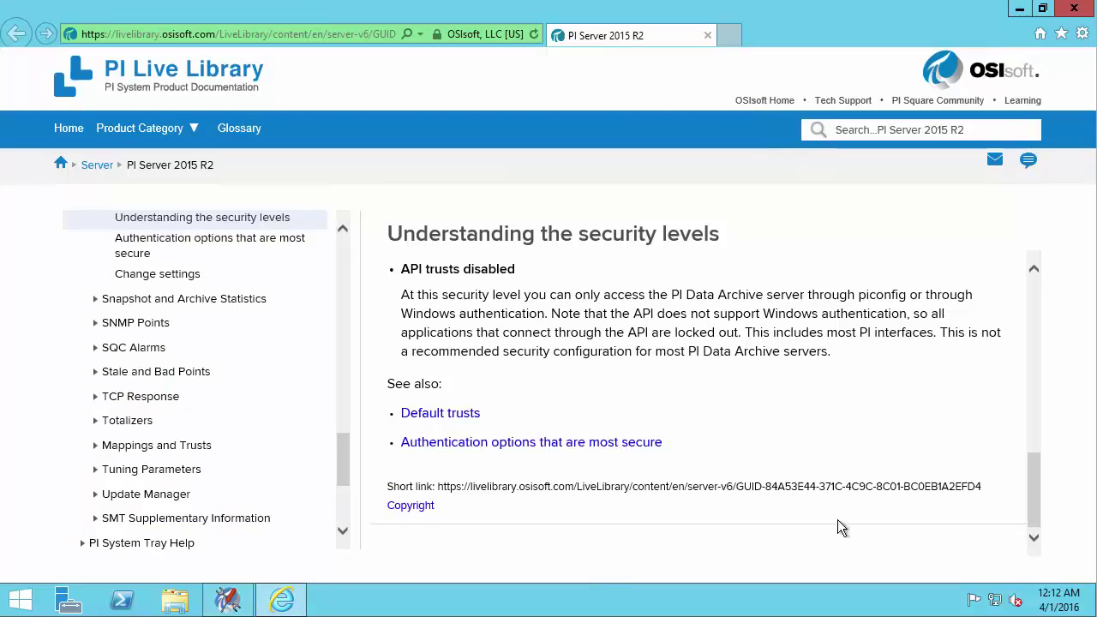
pyautogui.moveTo(1032, 491); pyautogui.dragTo(1020, 305)
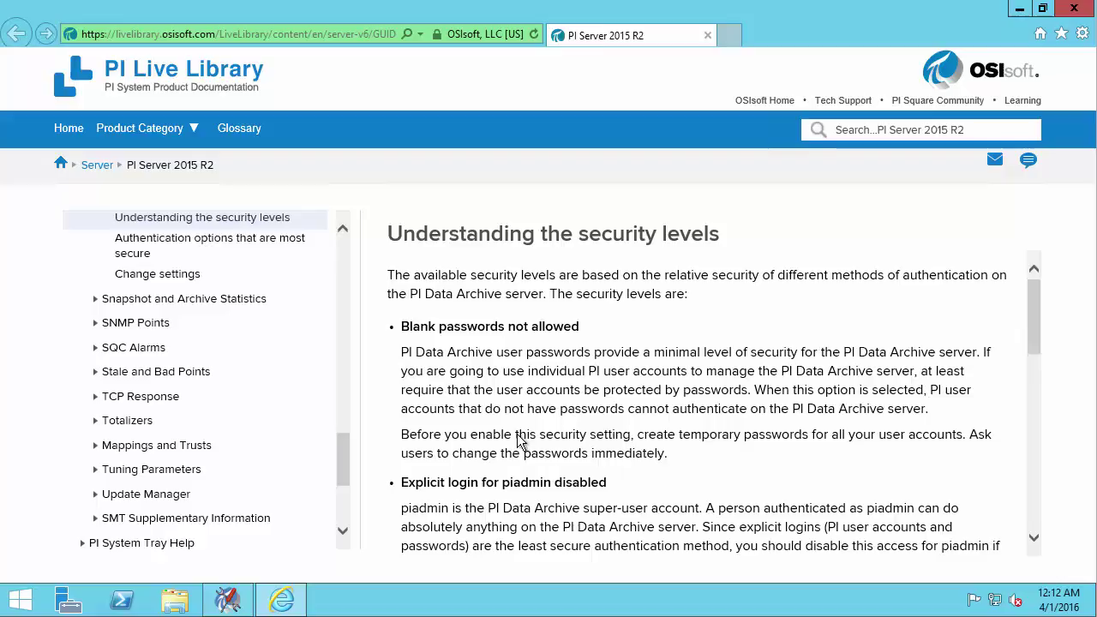
# Return to the PISRV1 Security Settings page and make several drags across its settings area.
pyautogui.click(227, 599)
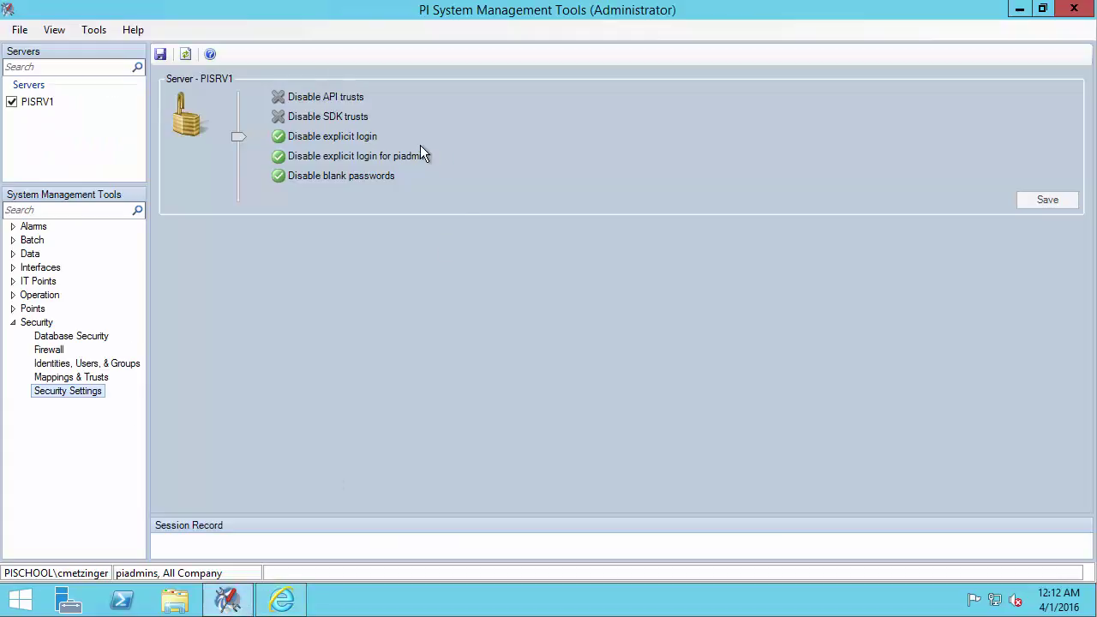
pyautogui.hotkey('ctrl', '2')
pyautogui.moveTo(390, 136); pyautogui.dragTo(462, 112)
pyautogui.moveTo(454, 156); pyautogui.dragTo(518, 144)
pyautogui.moveTo(420, 176); pyautogui.dragTo(490, 175)
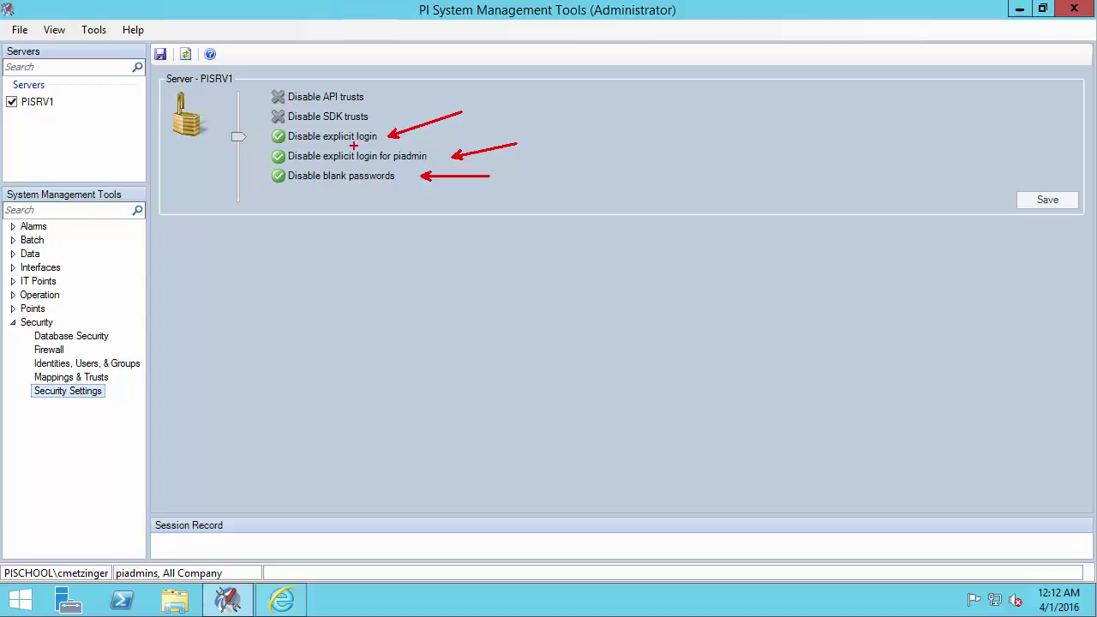
pyautogui.moveTo(323, 144); pyautogui.dragTo(352, 145)
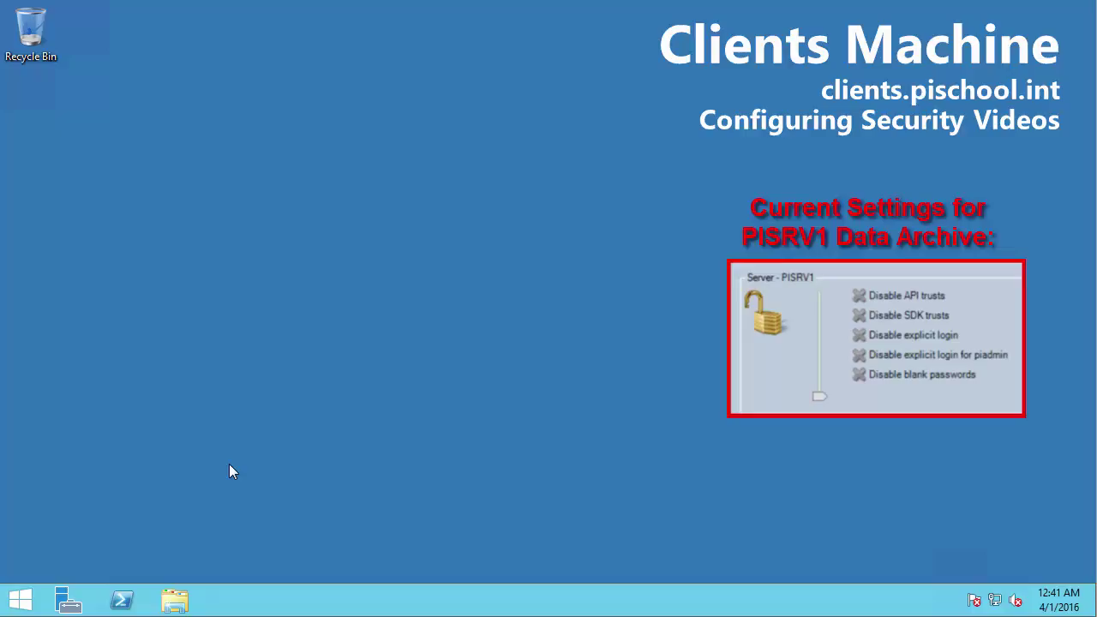
# Open the Windows Start screen with its PI System Management Tools tile.
pyautogui.click(21, 599)
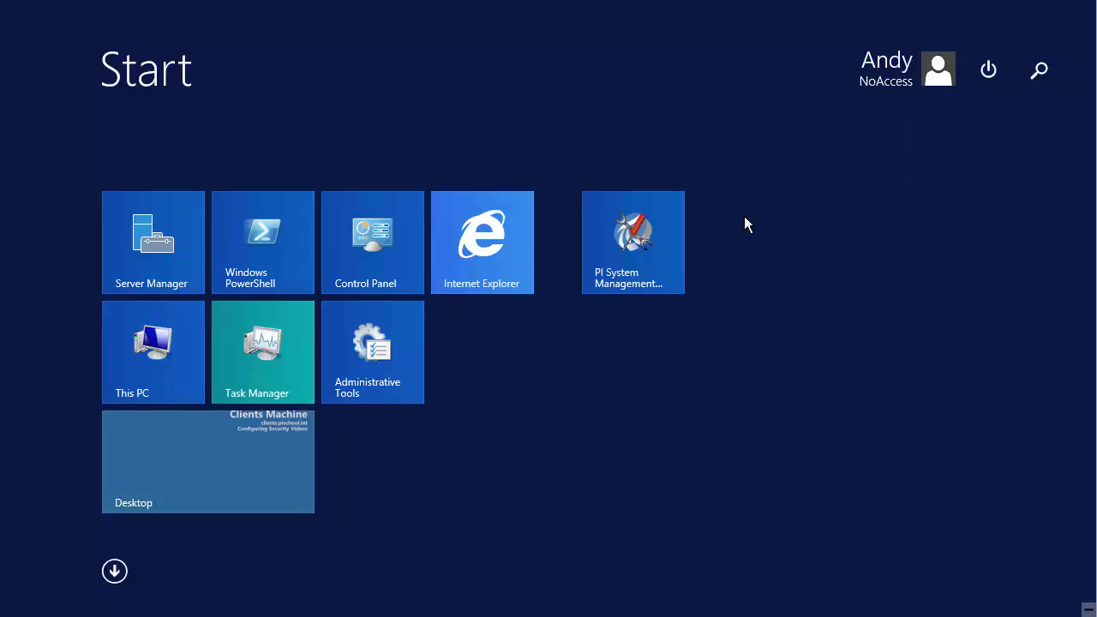
# Launch PI System Management Tools and open Operation > Licensing, bringing up the PISRV1 credentials prompt.
pyautogui.click(648, 249)
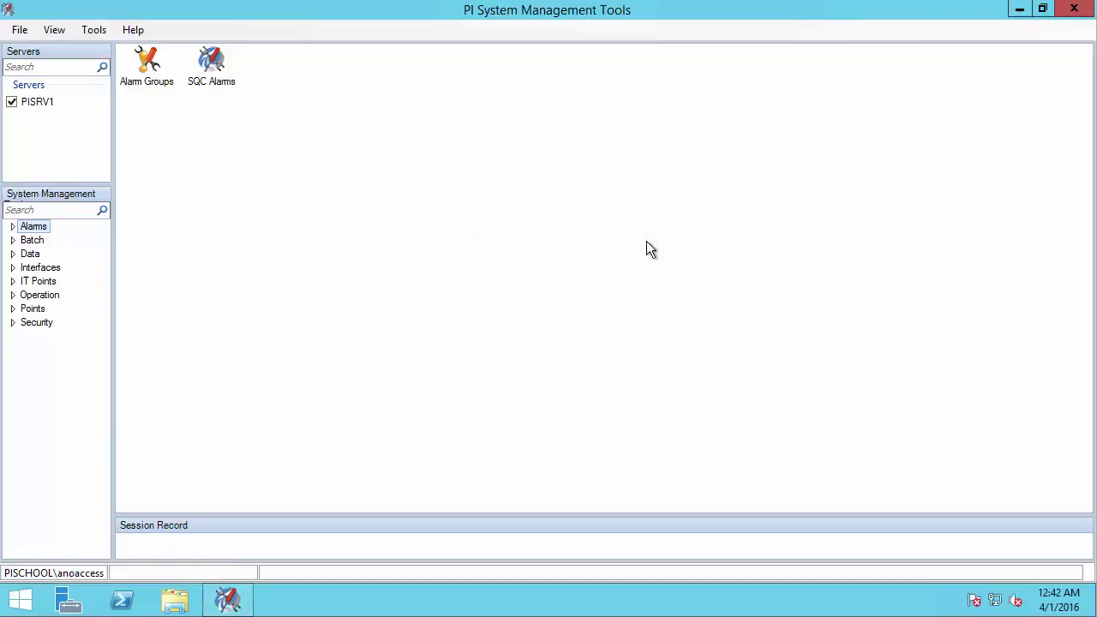
pyautogui.click(13, 295)
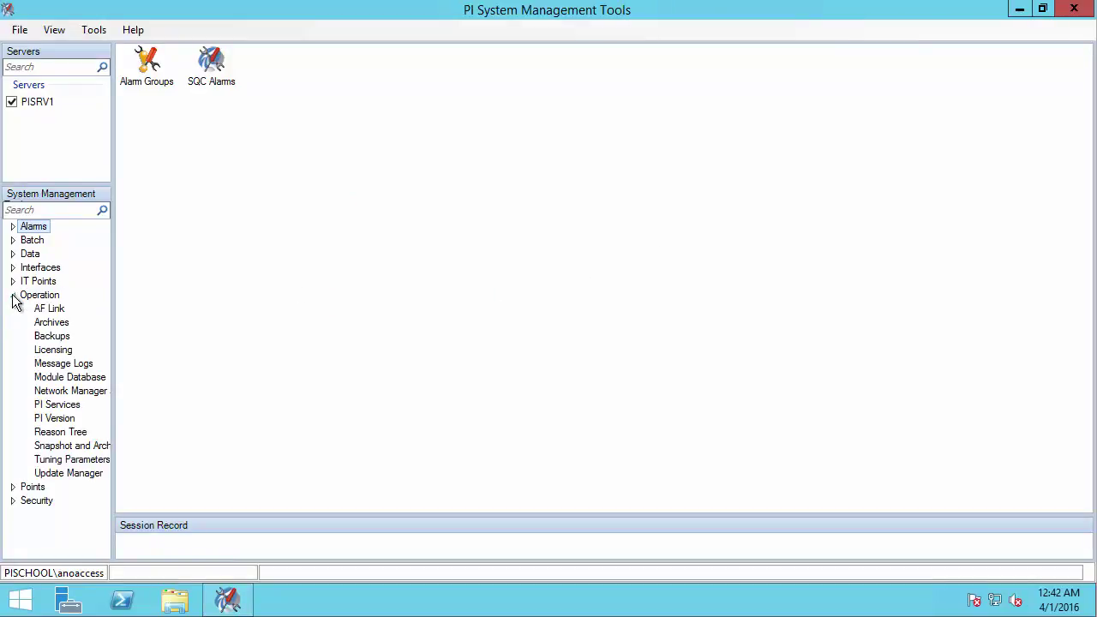
pyautogui.click(51, 349)
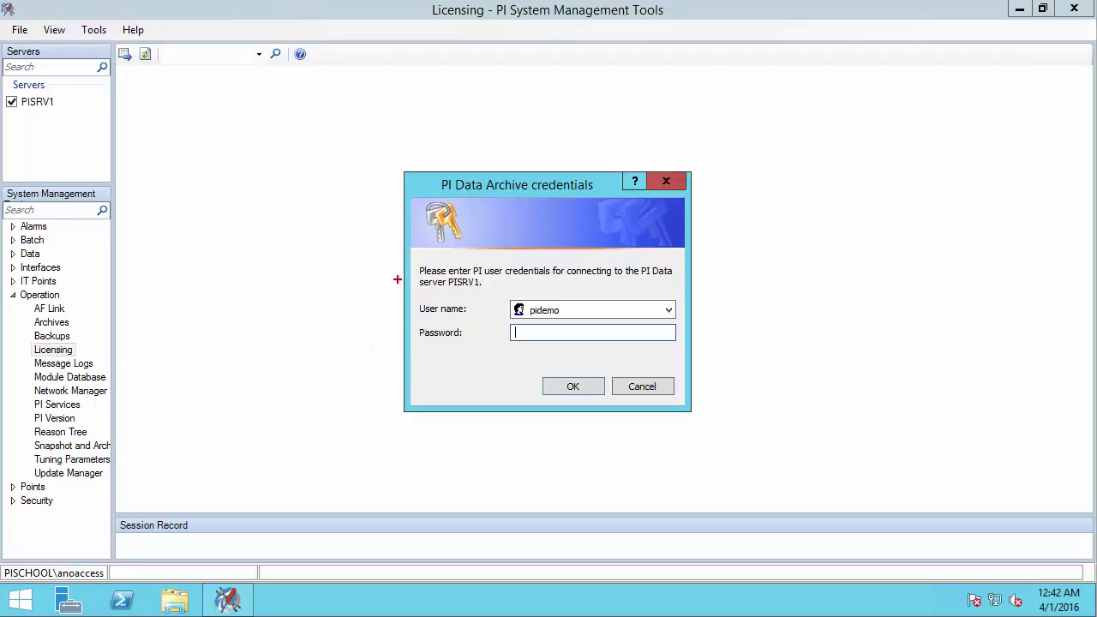
# Accept the PISRV1 PI Data Archive login with the password left blank, reaching the Licensing tree.
pyautogui.moveTo(403, 255)
pyautogui.mouseDown()
pyautogui.moveTo(512, 321)
pyautogui.moveTo(692, 369)
pyautogui.mouseUp()
pyautogui.click(570, 387)
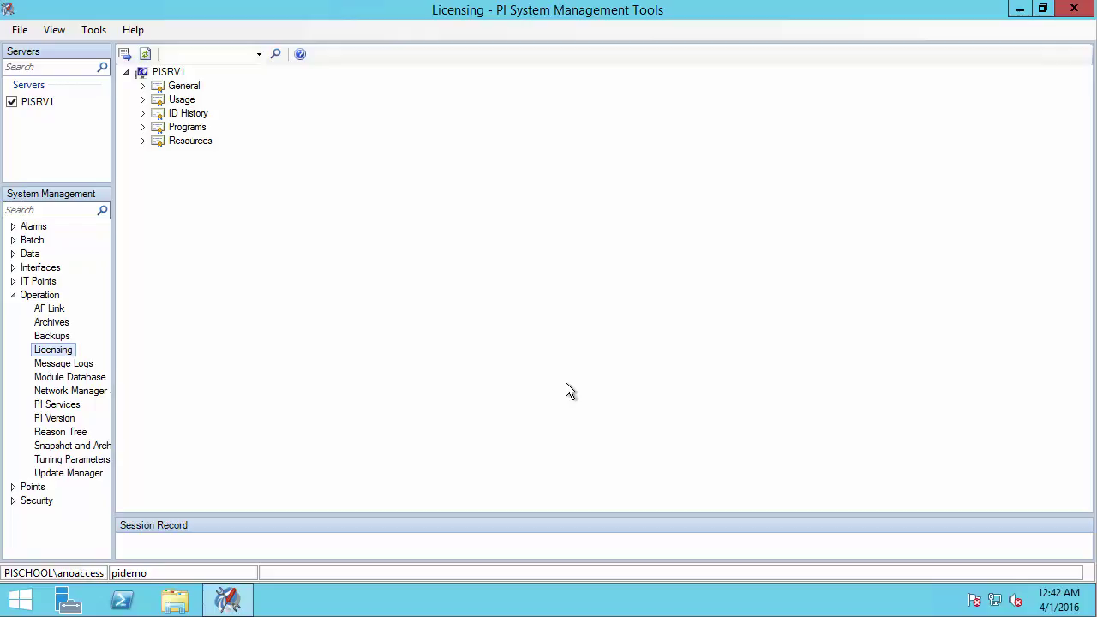
# Note the pidemo login shown in the status bar, then close PI System Management Tools.
pyautogui.click(151, 542)
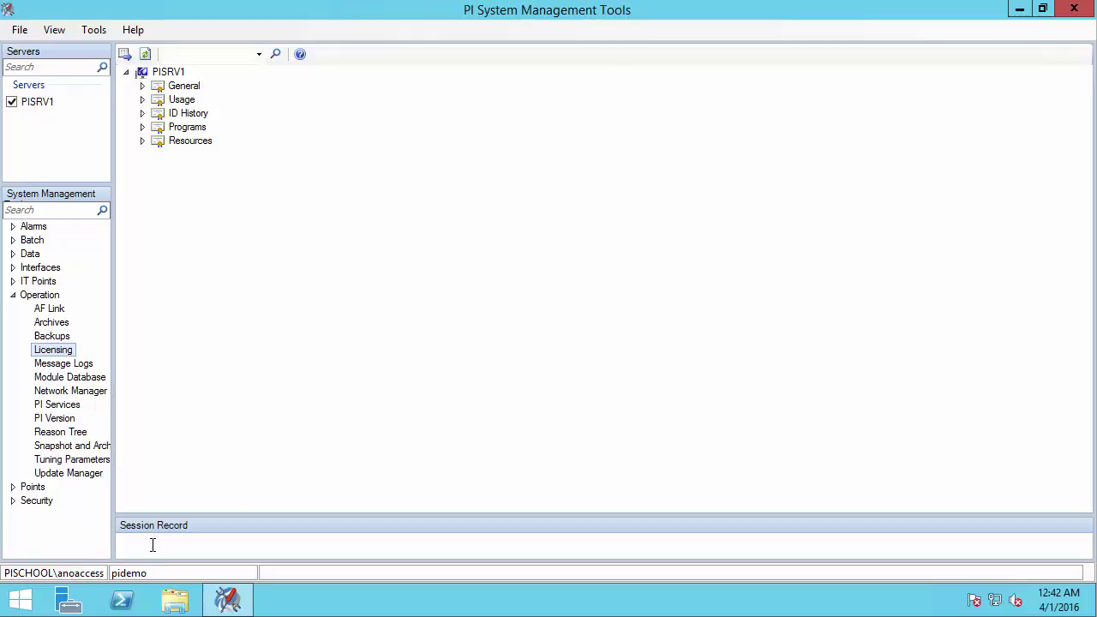
pyautogui.moveTo(110, 557); pyautogui.dragTo(152, 584)
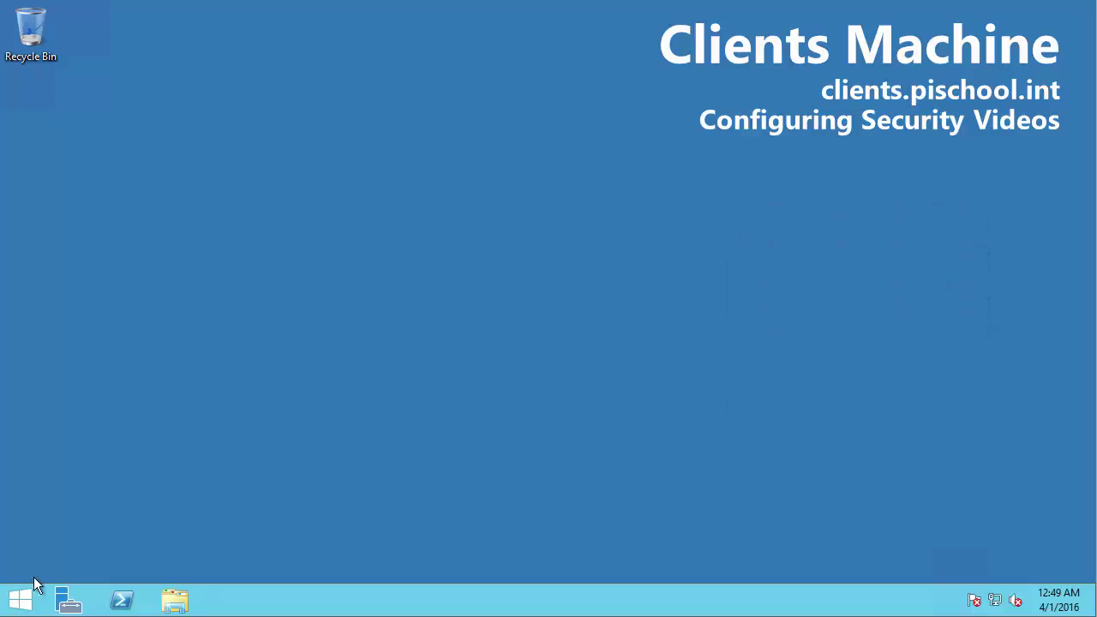
# From Start, relaunch PI System Management Tools and open Operation > Licensing for PISRV1.
pyautogui.click(19, 600)
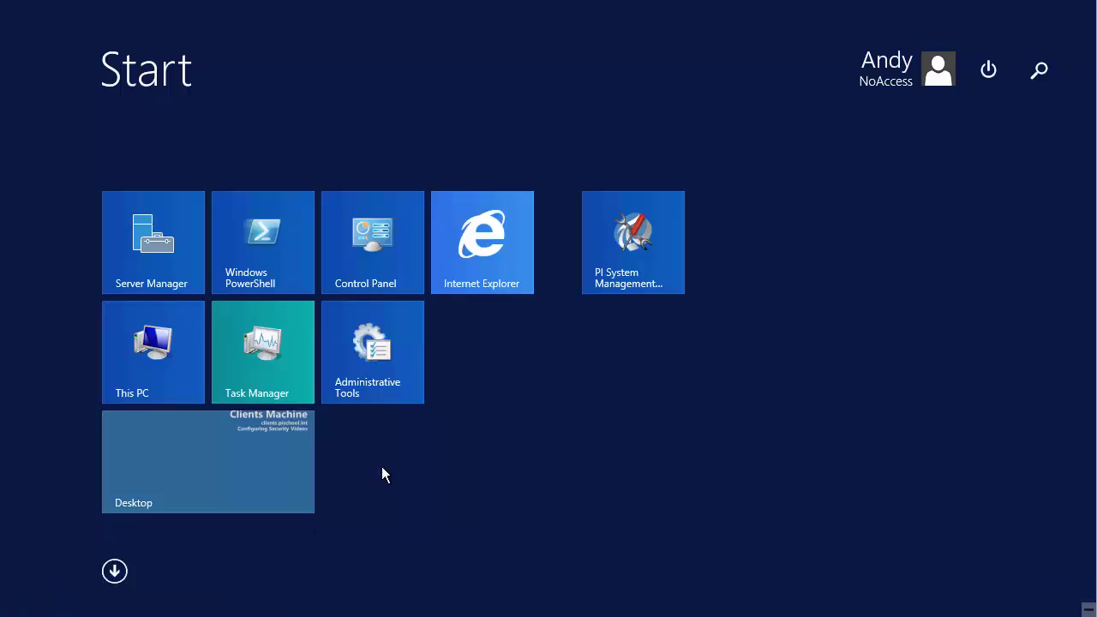
pyautogui.click(611, 255)
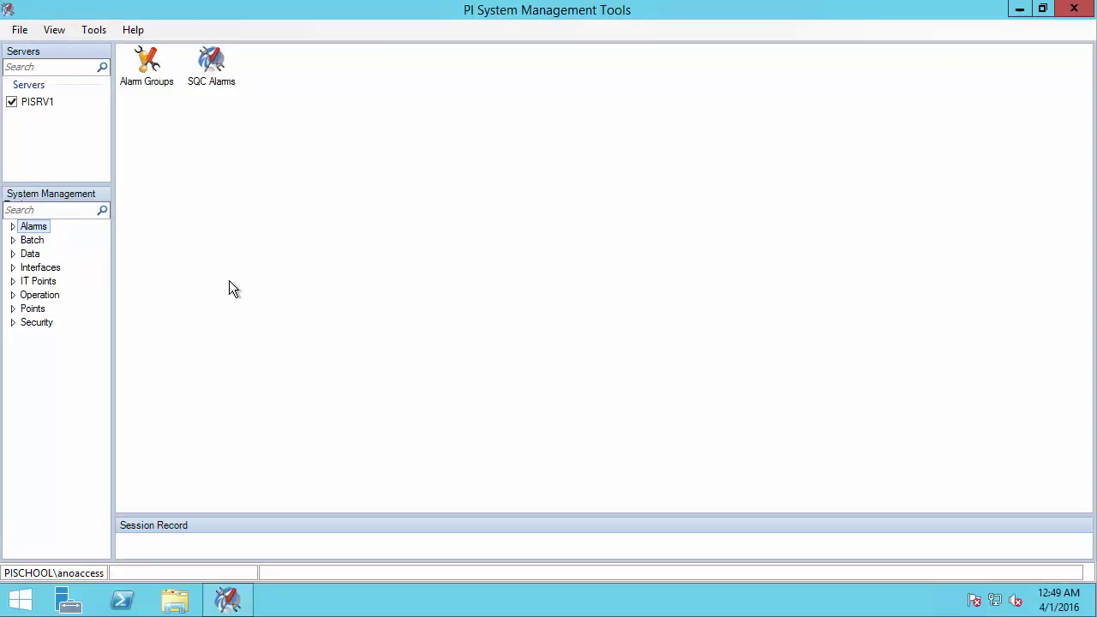
pyautogui.click(13, 294)
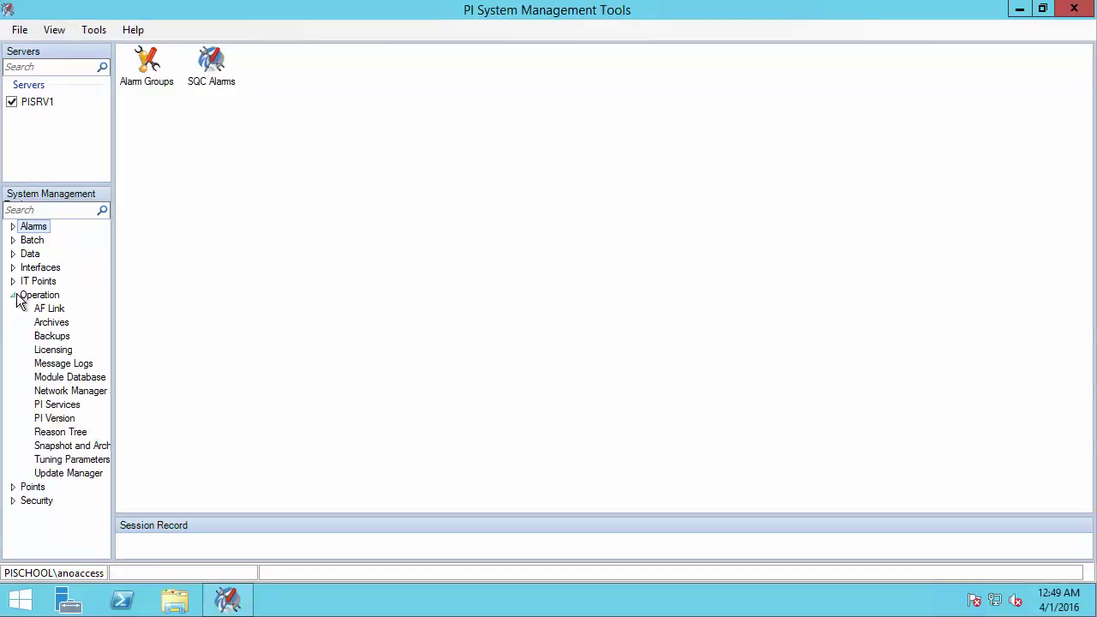
pyautogui.click(52, 352)
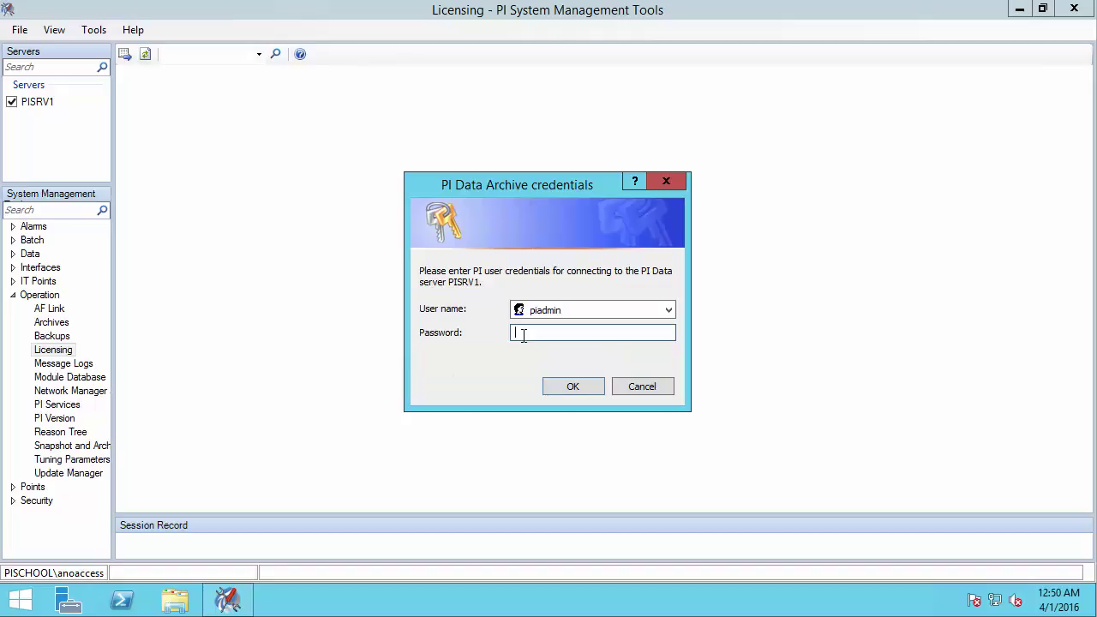
# Enter the piadmin account password to connect and list PISRV1's Licensing categories.
pyautogui.write('••••••••')
pyautogui.press('Return')
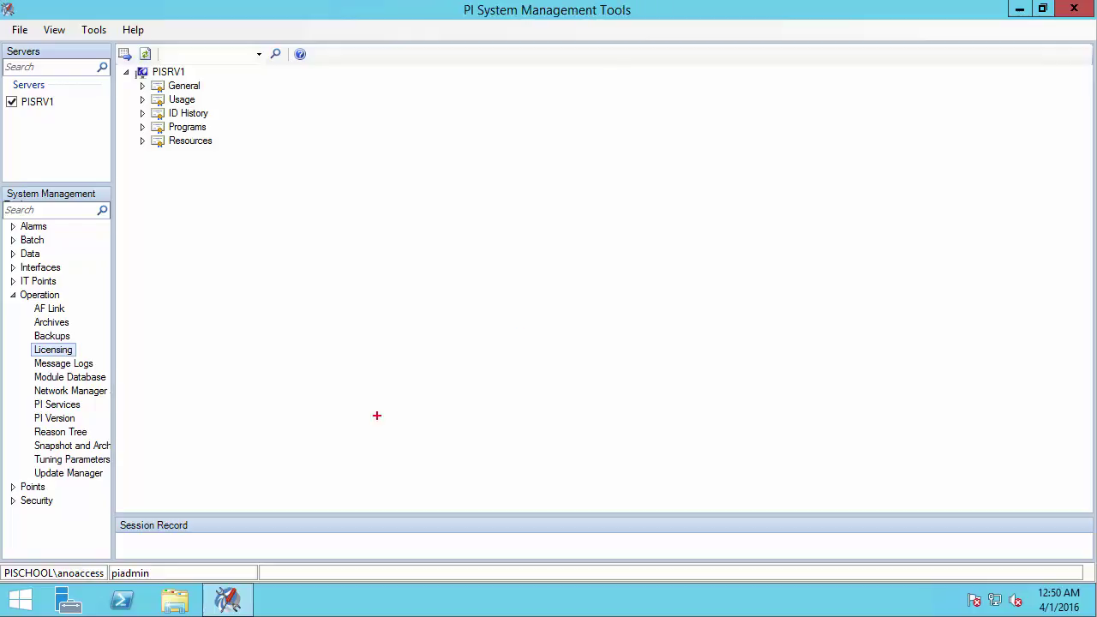
pyautogui.moveTo(108, 560); pyautogui.dragTo(157, 587)
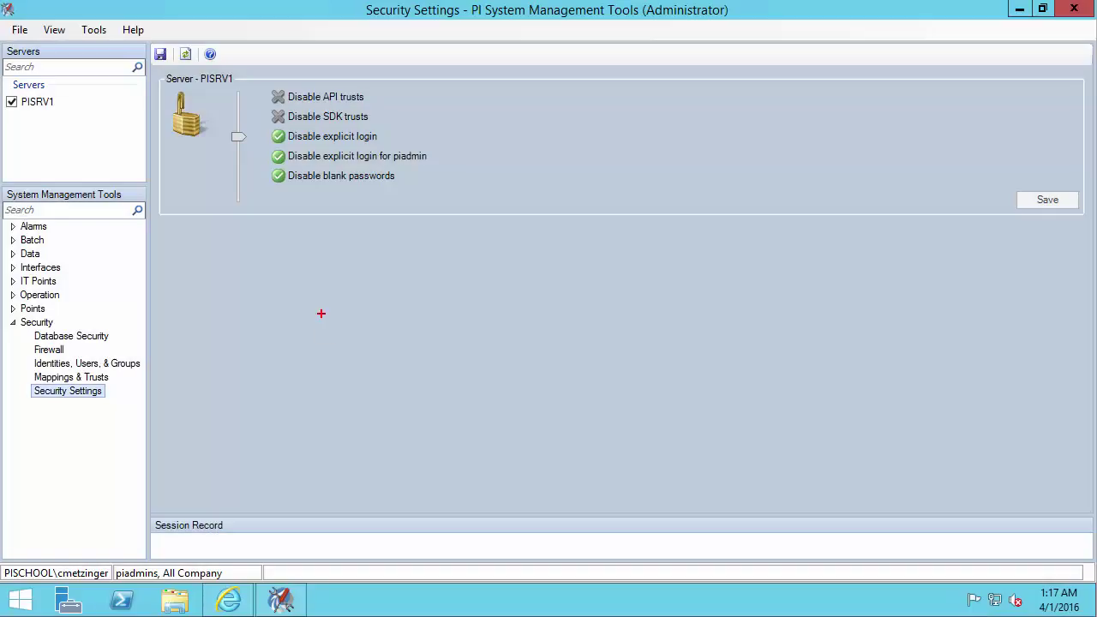
pyautogui.moveTo(226, 126); pyautogui.dragTo(441, 203)
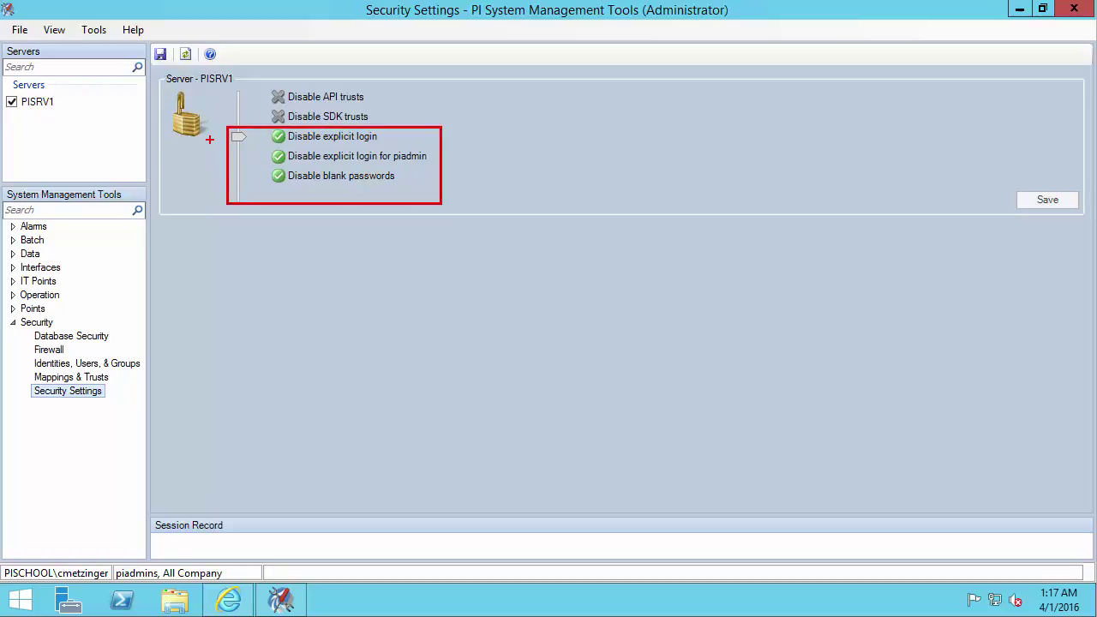
pyautogui.moveTo(197, 142)
pyautogui.mouseDown()
pyautogui.moveTo(220, 135)
pyautogui.moveTo(171, 150)
pyautogui.mouseUp()
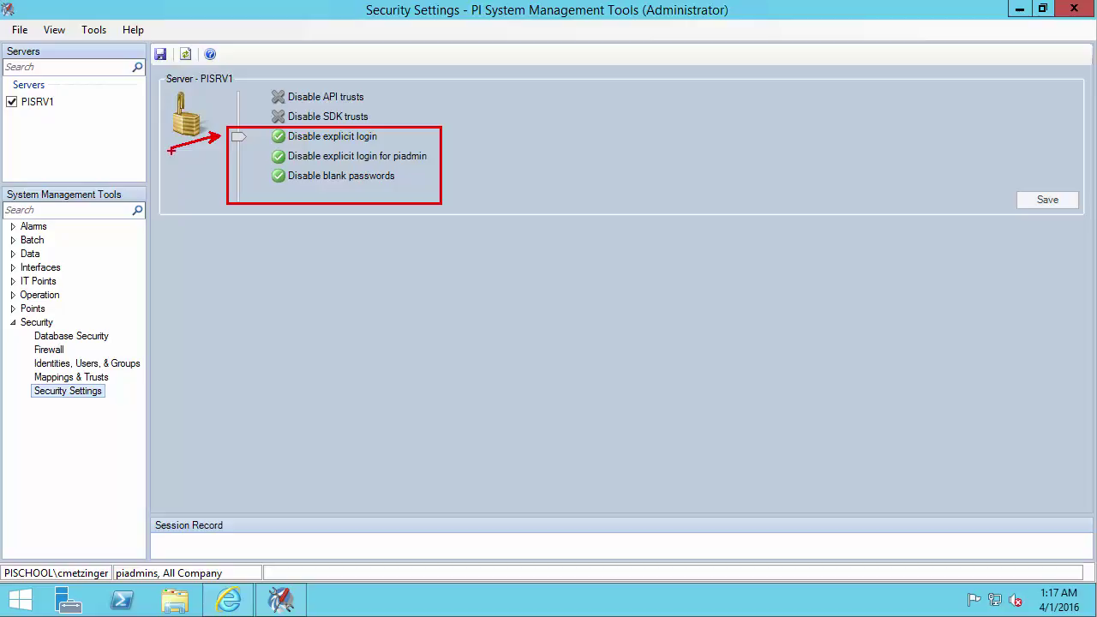
# Move PISRV1's Security Settings slider up and back to its original level, triggering the restart note.
pyautogui.click(235, 135)
pyautogui.moveTo(235, 134)
pyautogui.mouseDown()
pyautogui.moveTo(236, 117)
pyautogui.moveTo(237, 127)
pyautogui.mouseUp()
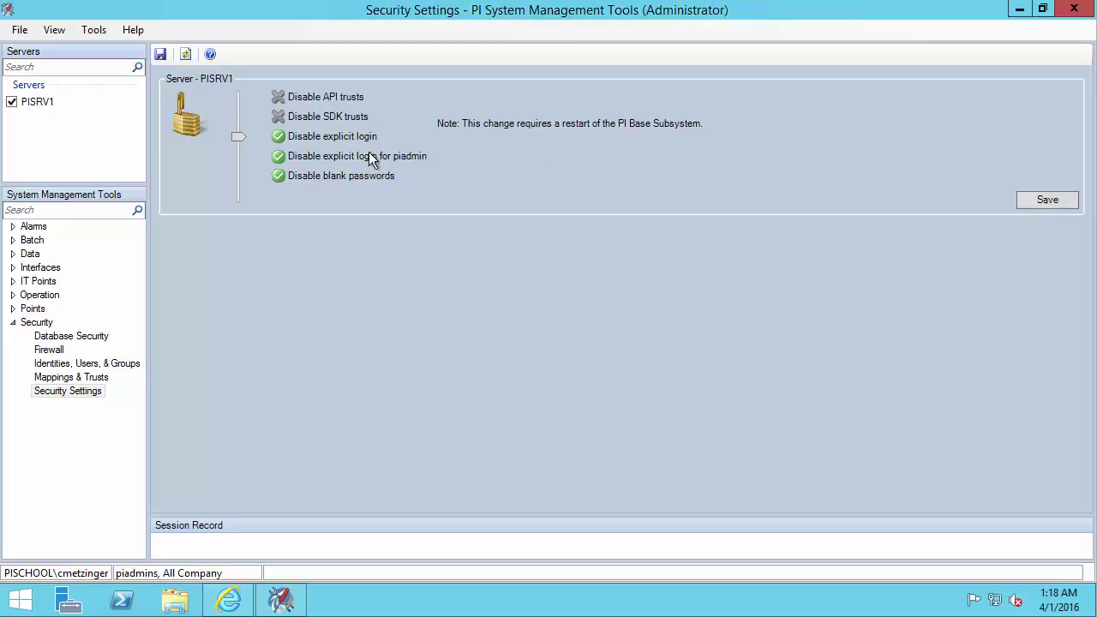
# Raise PISRV1's security level one notch so SDK trusts are disabled, leaving only API trusts.
pyautogui.moveTo(236, 137); pyautogui.dragTo(238, 118)
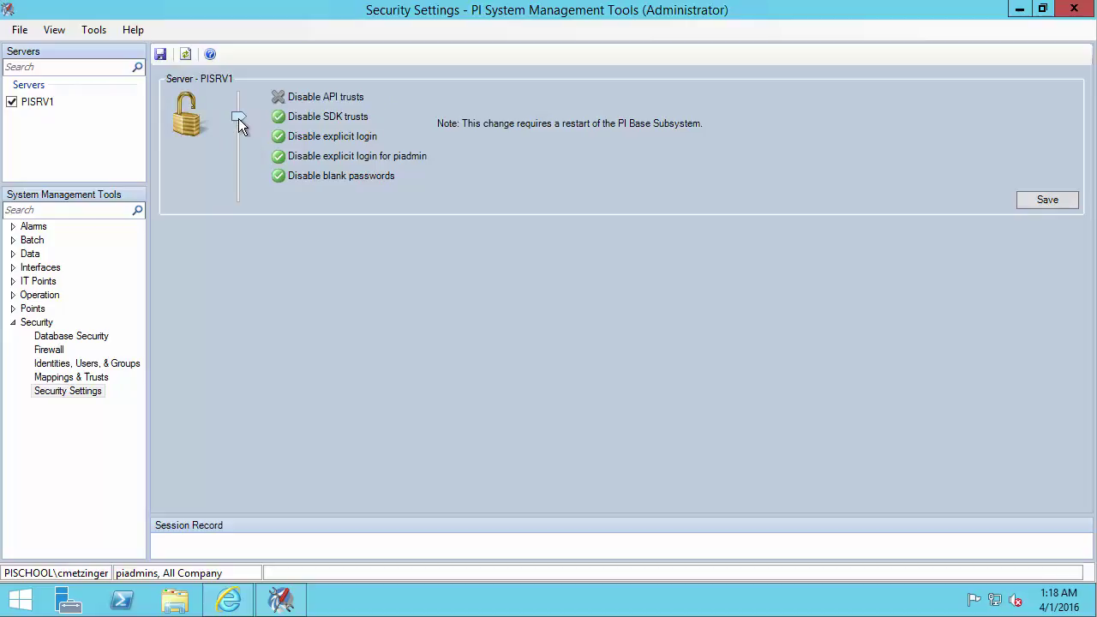